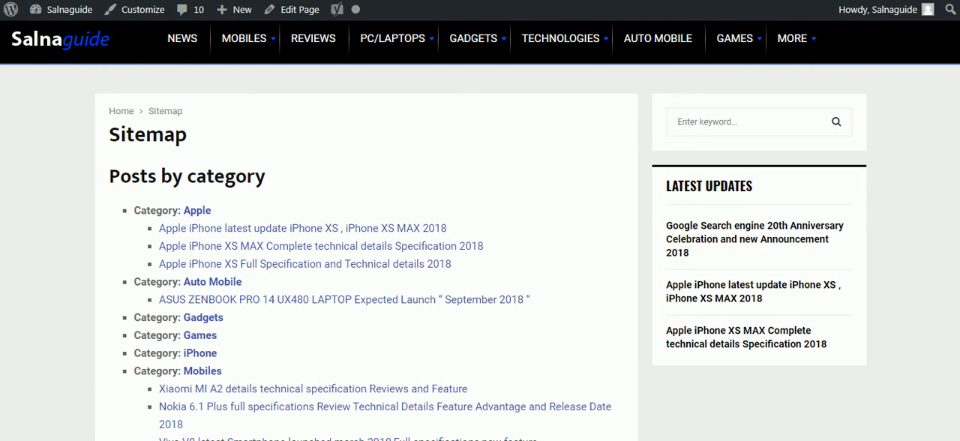
Step: Switch to the WordPress dashboard and open the list of installed plugins
{"action": "key", "text": "ctrl+Tab"}
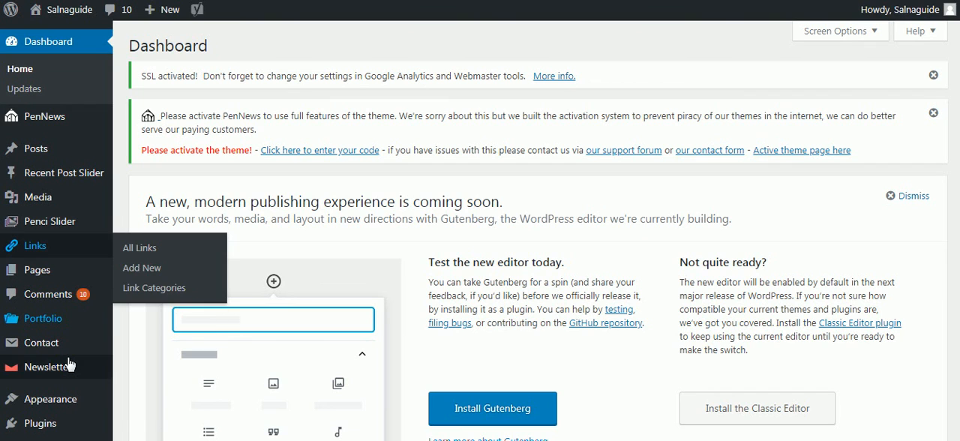
{"action": "mouse_move", "coordinate": [55, 435]}
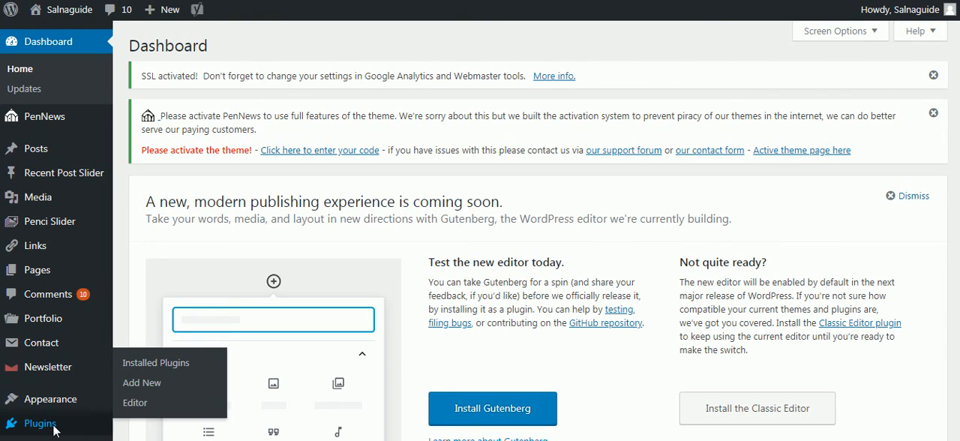
{"action": "left_click", "coordinate": [56, 429]}
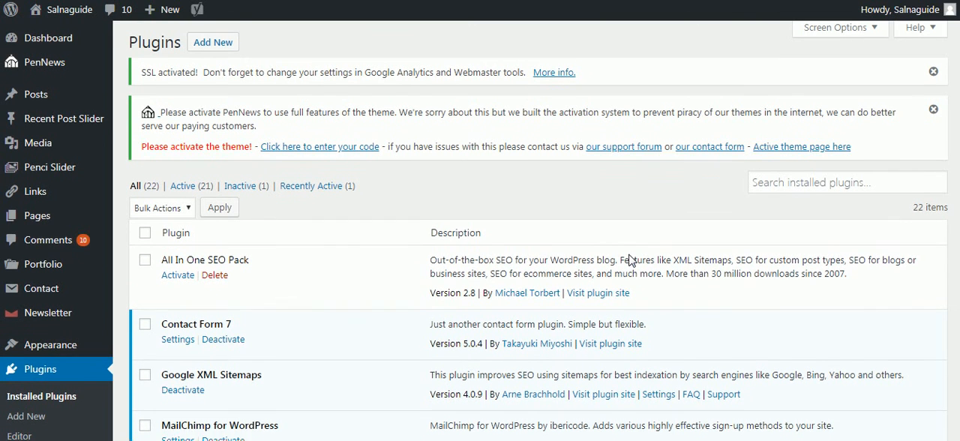
Step: Find the WP Sitemap Page plugin in the installed plugins list and open its settings
{"action": "scroll", "coordinate": [630, 258], "scroll_direction": "down", "scroll_amount": 3}
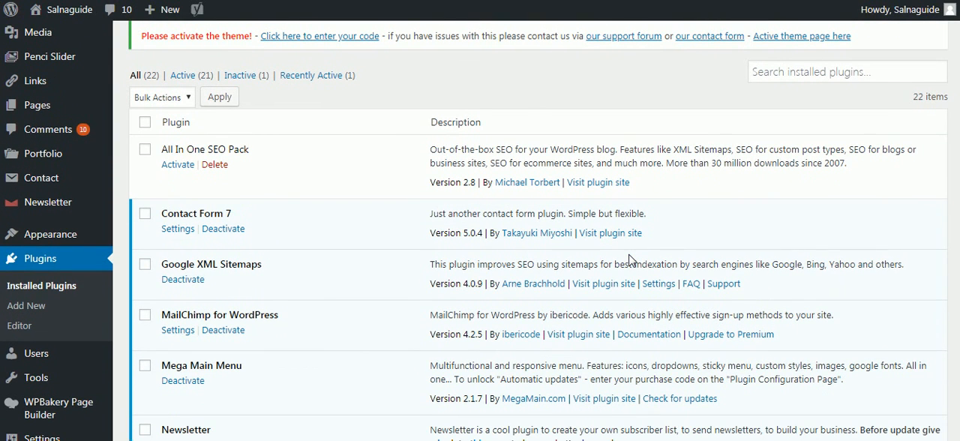
{"action": "scroll", "coordinate": [630, 259], "scroll_direction": "down", "scroll_amount": 1}
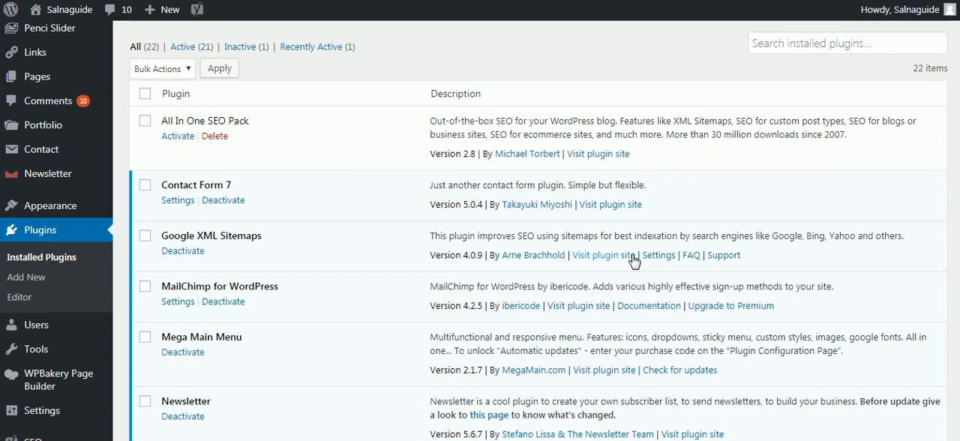
{"action": "scroll", "coordinate": [633, 259], "scroll_direction": "down", "scroll_amount": 1}
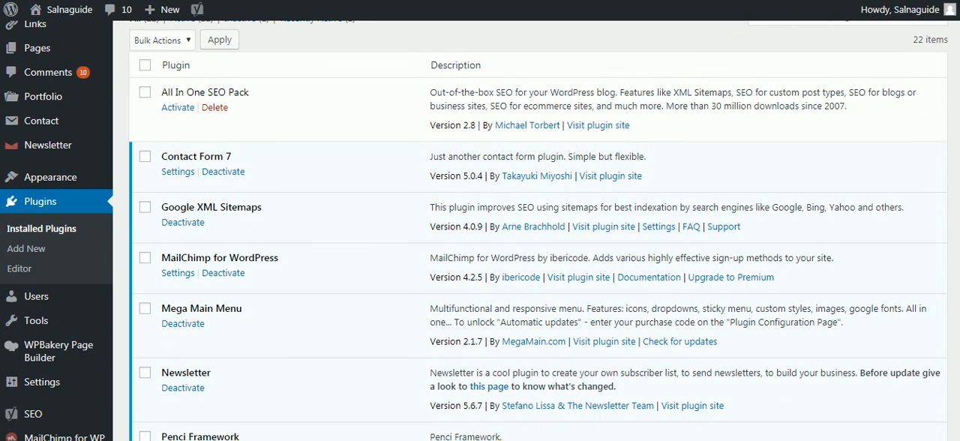
{"action": "scroll", "coordinate": [630, 259], "scroll_direction": "down", "scroll_amount": 1}
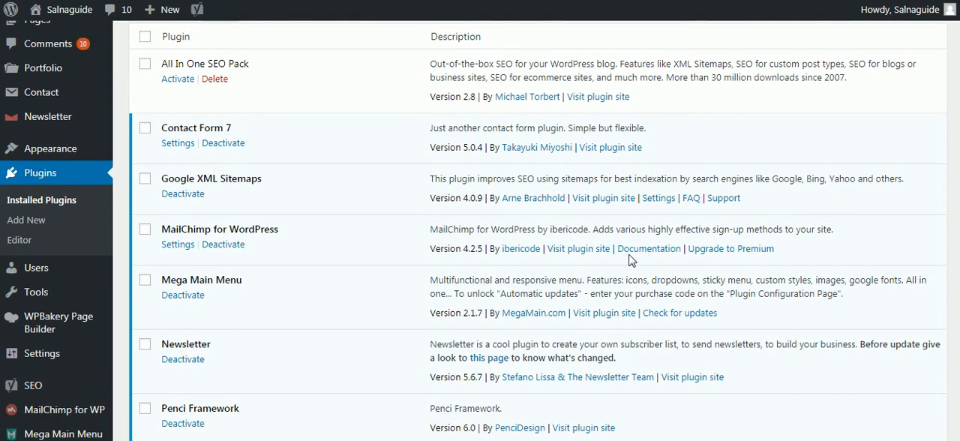
{"action": "scroll", "coordinate": [630, 260], "scroll_direction": "down", "scroll_amount": 1}
{"action": "scroll", "coordinate": [634, 260], "scroll_direction": "down", "scroll_amount": 1}
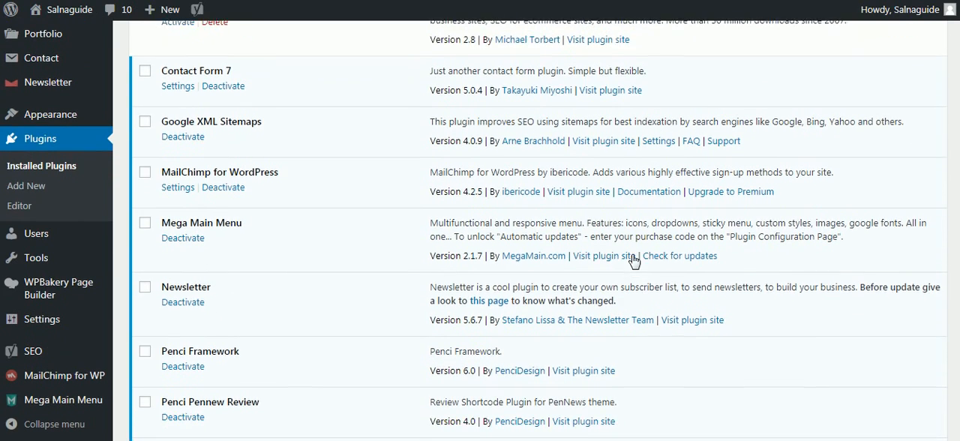
{"action": "scroll", "coordinate": [632, 260], "scroll_direction": "down", "scroll_amount": 6}
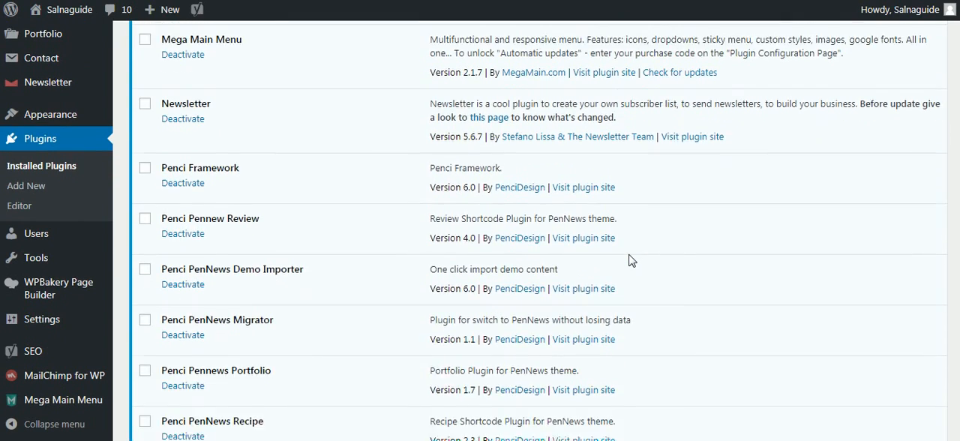
{"action": "scroll", "coordinate": [630, 259], "scroll_direction": "down", "scroll_amount": 5}
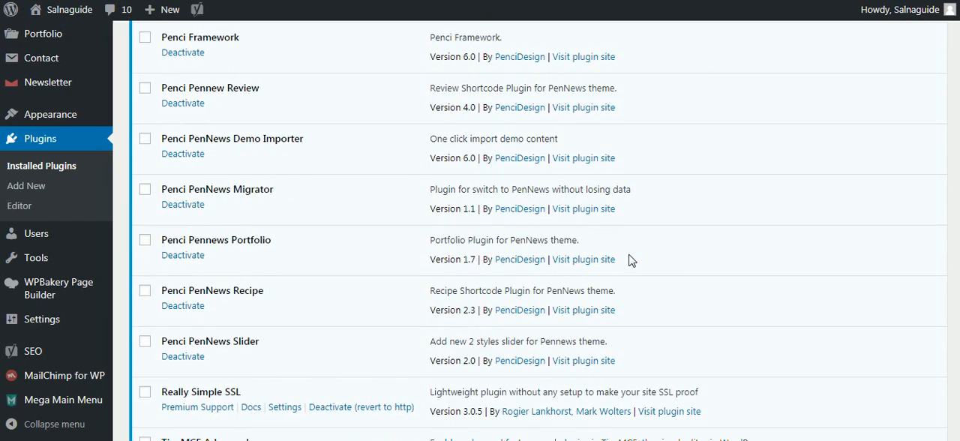
{"action": "scroll", "coordinate": [630, 259], "scroll_direction": "down", "scroll_amount": 7}
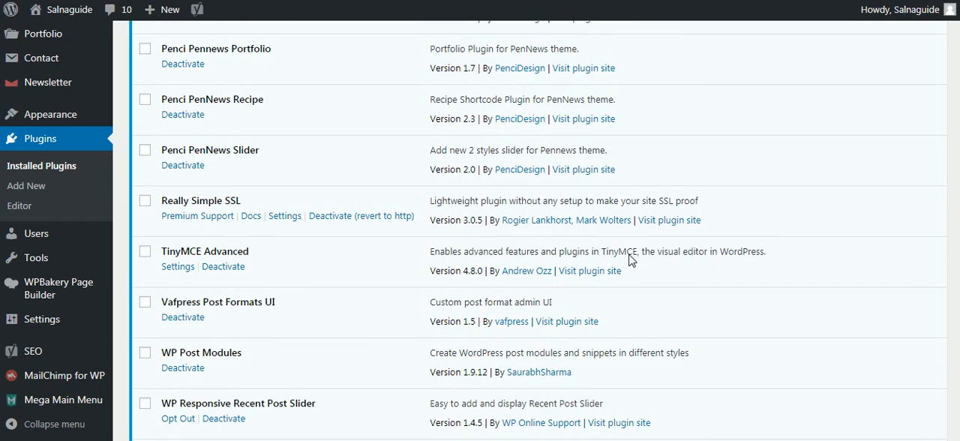
{"action": "scroll", "coordinate": [630, 259], "scroll_direction": "down", "scroll_amount": 4}
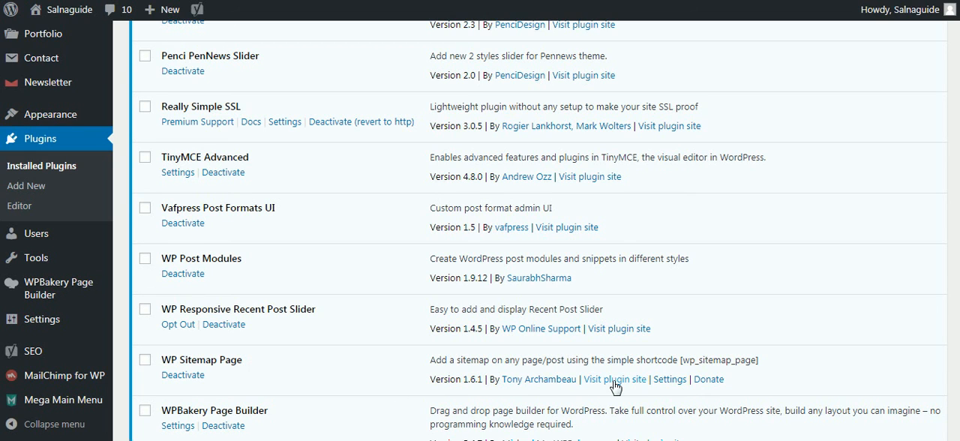
{"action": "left_click", "coordinate": [667, 385]}
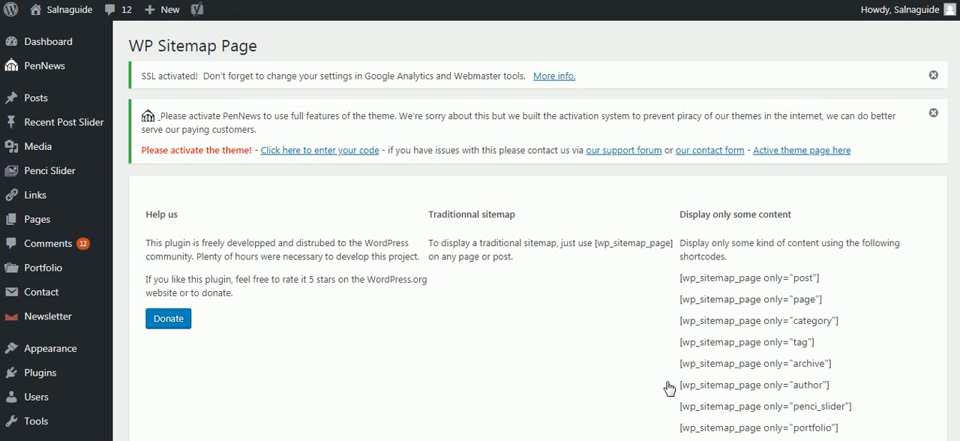
Step: Review the WP Sitemap Page shortcodes, general settings, post display format and sitemap exclusion options, dismissing the notification in the way
{"action": "scroll", "coordinate": [669, 388], "scroll_direction": "down", "scroll_amount": 2}
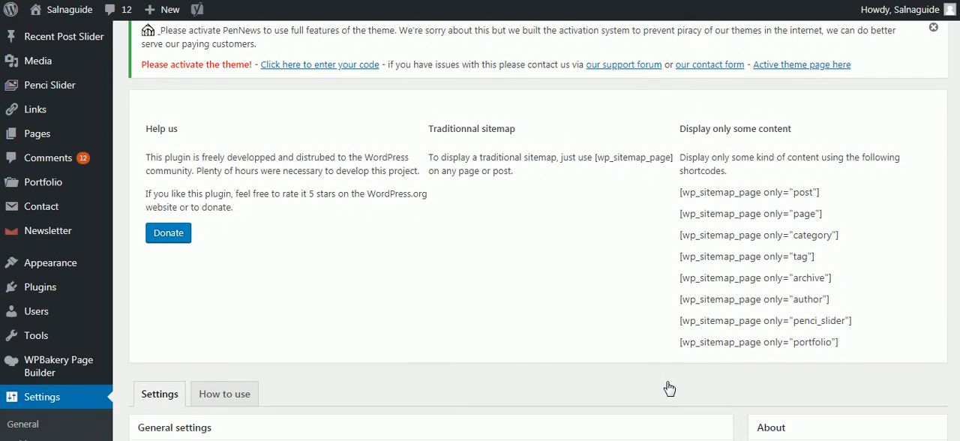
{"action": "scroll", "coordinate": [669, 388], "scroll_direction": "down", "scroll_amount": 1}
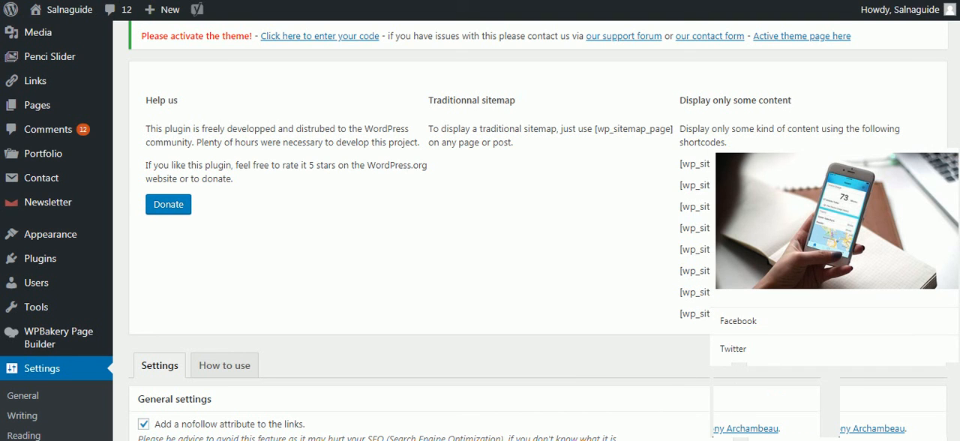
{"action": "left_click", "coordinate": [955, 159]}
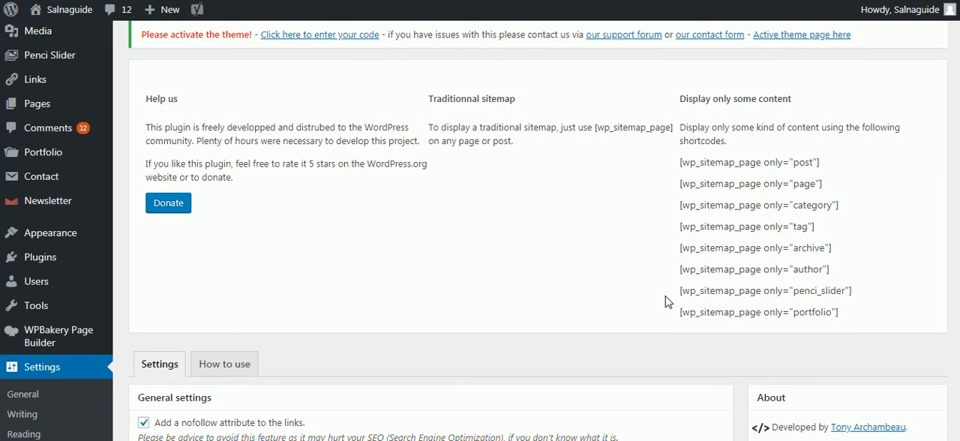
{"action": "scroll", "coordinate": [668, 302], "scroll_direction": "down", "scroll_amount": 3}
{"action": "scroll", "coordinate": [667, 302], "scroll_direction": "down", "scroll_amount": 1}
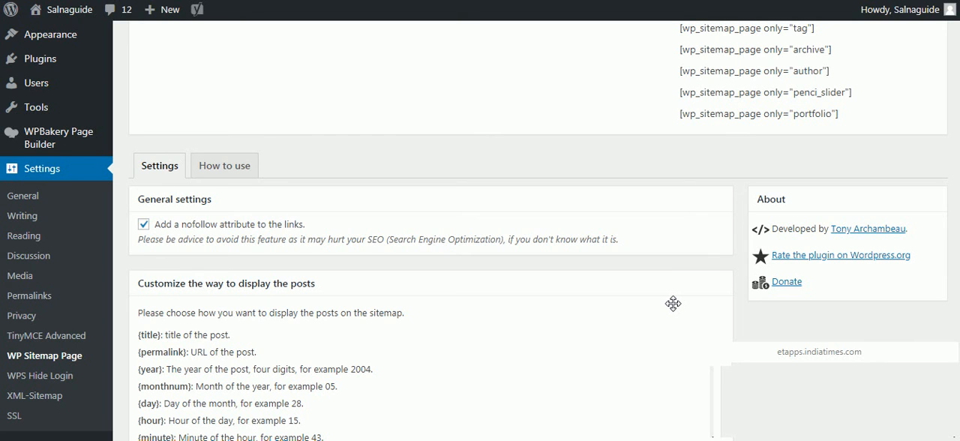
{"action": "scroll", "coordinate": [668, 302], "scroll_direction": "down", "scroll_amount": 1}
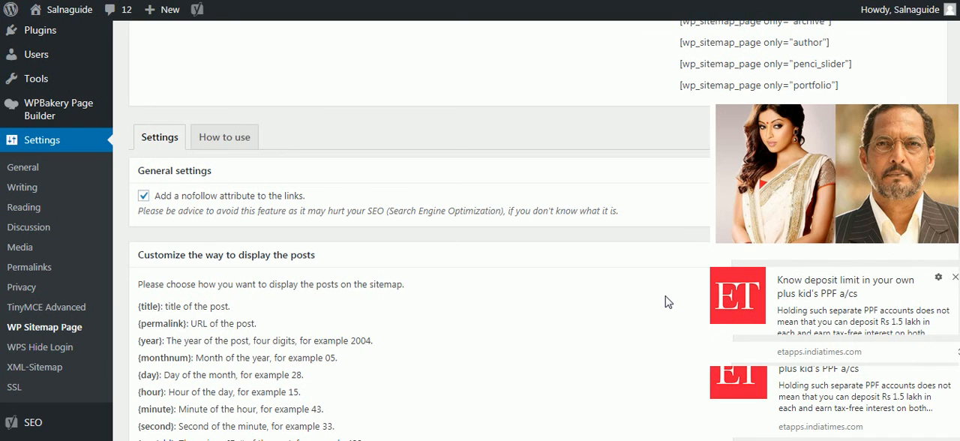
{"action": "scroll", "coordinate": [668, 302], "scroll_direction": "down", "scroll_amount": 5}
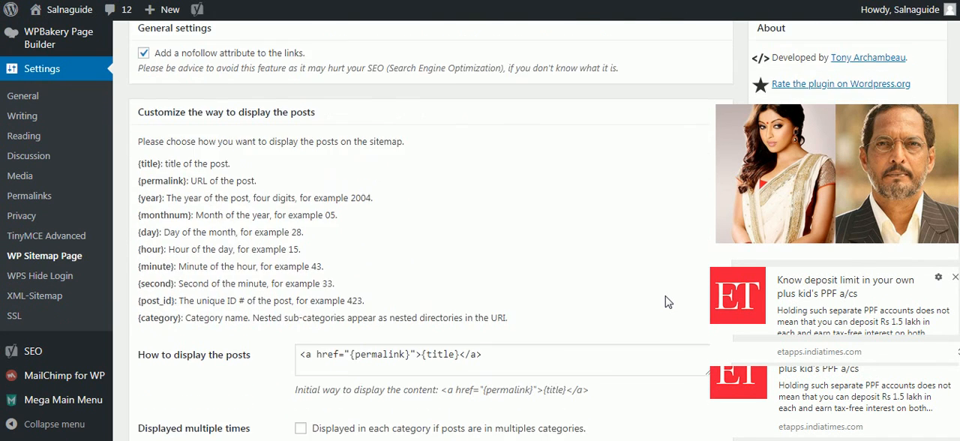
{"action": "scroll", "coordinate": [668, 302], "scroll_direction": "down", "scroll_amount": 2}
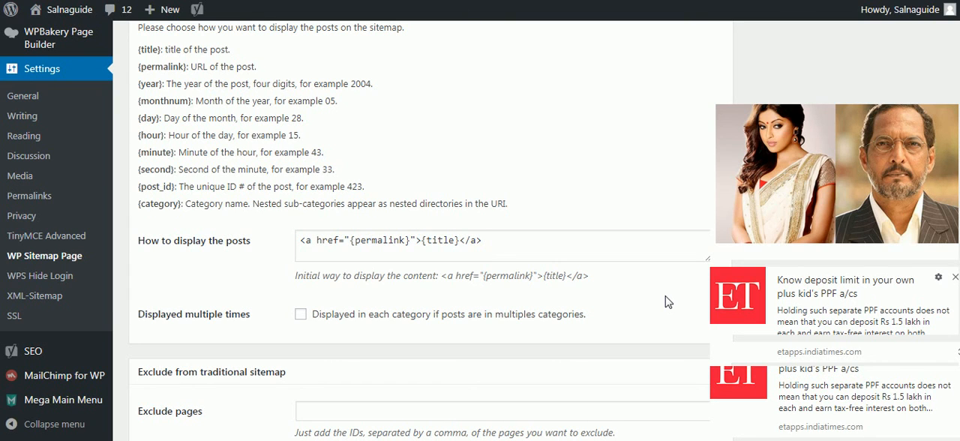
{"action": "scroll", "coordinate": [667, 302], "scroll_direction": "down", "scroll_amount": 4}
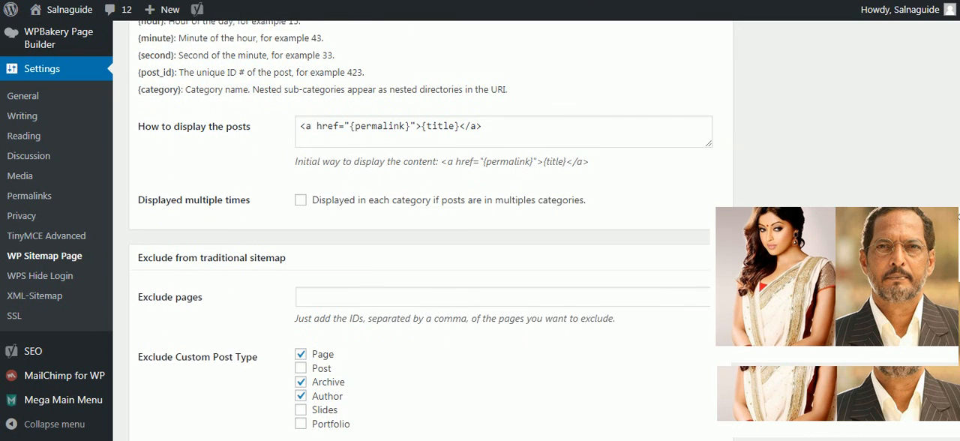
{"action": "scroll", "coordinate": [667, 302], "scroll_direction": "down", "scroll_amount": 2}
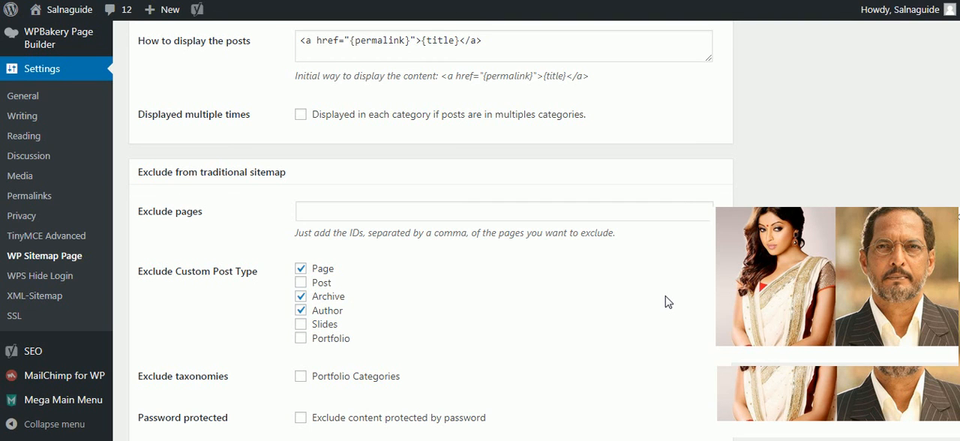
{"action": "scroll", "coordinate": [668, 301], "scroll_direction": "down", "scroll_amount": 3}
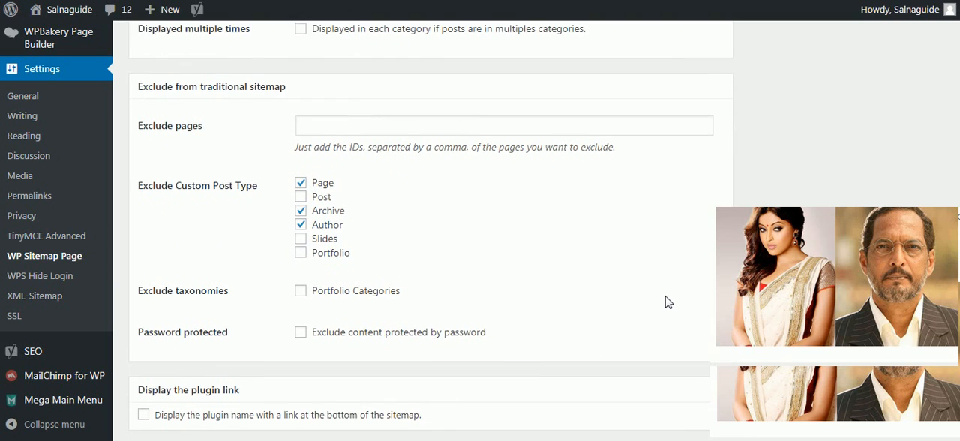
{"action": "scroll", "coordinate": [672, 303], "scroll_direction": "down", "scroll_amount": 1}
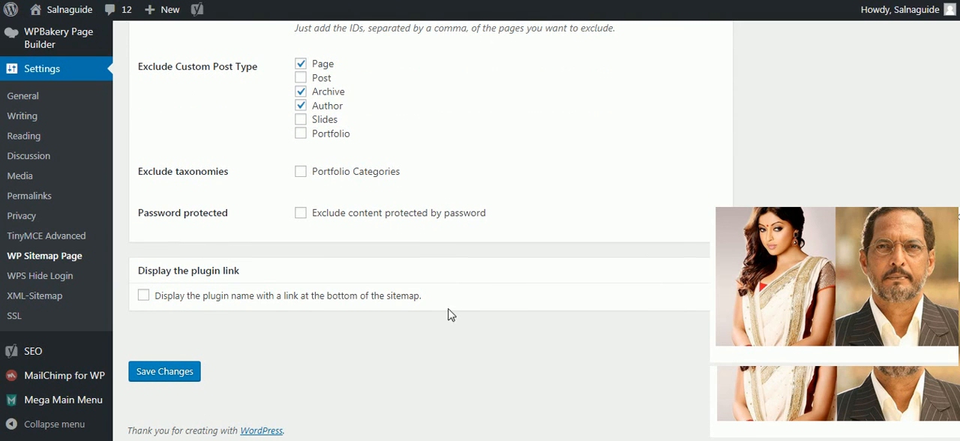
Step: Save the WP Sitemap Page settings, dismiss the browser notification and recheck the post display and exclusion options
{"action": "left_click", "coordinate": [192, 378]}
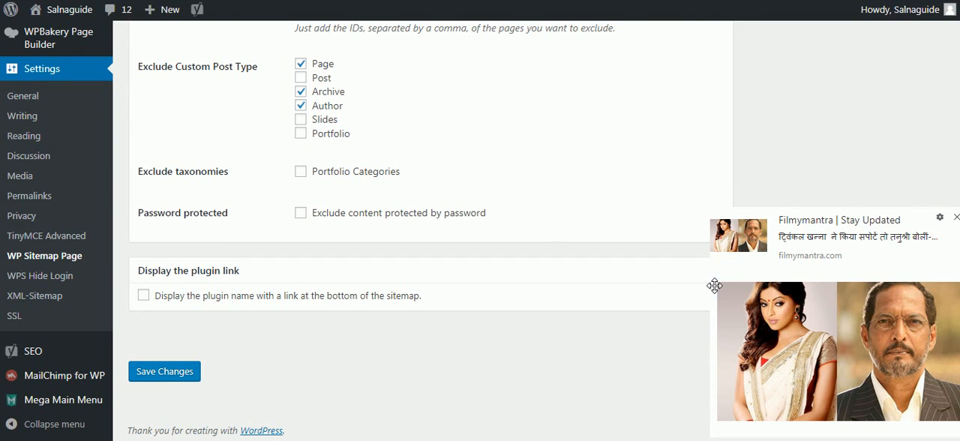
{"action": "left_click", "coordinate": [956, 218]}
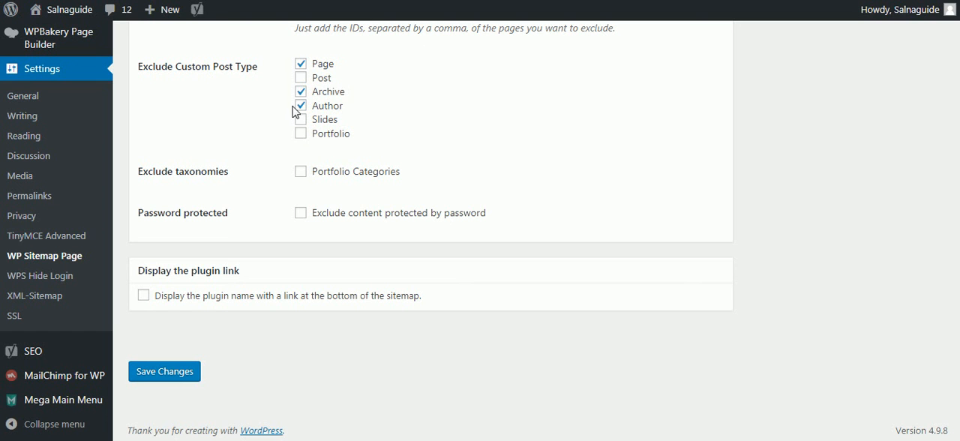
{"action": "scroll", "coordinate": [626, 188], "scroll_direction": "up", "scroll_amount": 5}
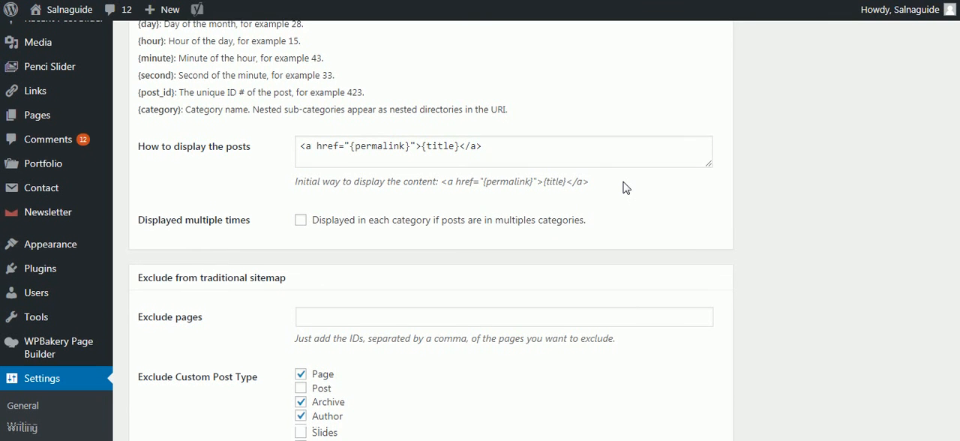
{"action": "scroll", "coordinate": [626, 188], "scroll_direction": "down", "scroll_amount": 5}
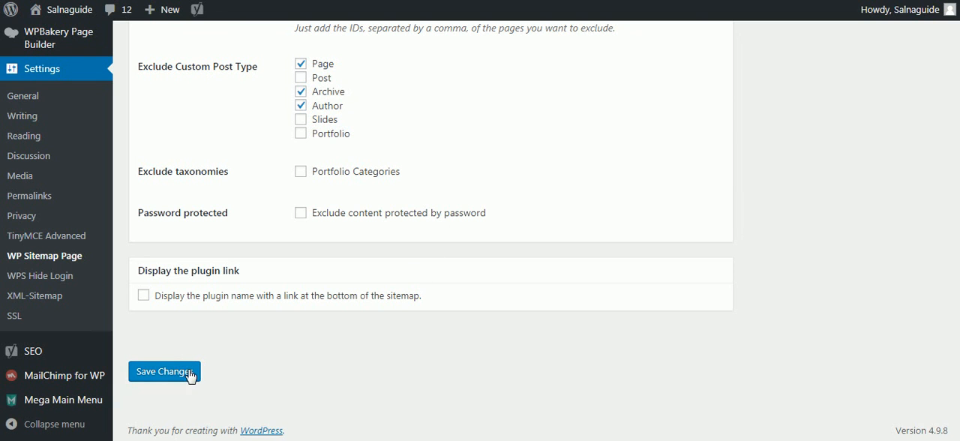
Step: Leave the plugin settings and open the list of all the site's pages
{"action": "scroll", "coordinate": [188, 373], "scroll_direction": "up", "scroll_amount": 2}
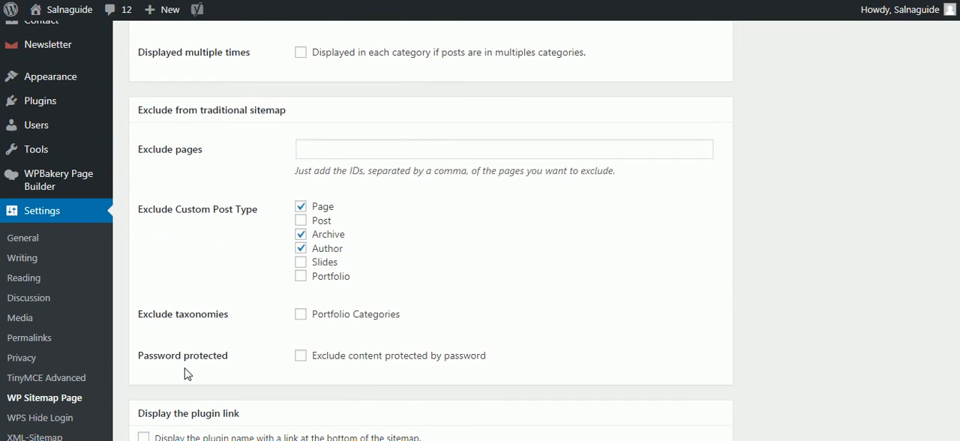
{"action": "scroll", "coordinate": [186, 373], "scroll_direction": "up", "scroll_amount": 3}
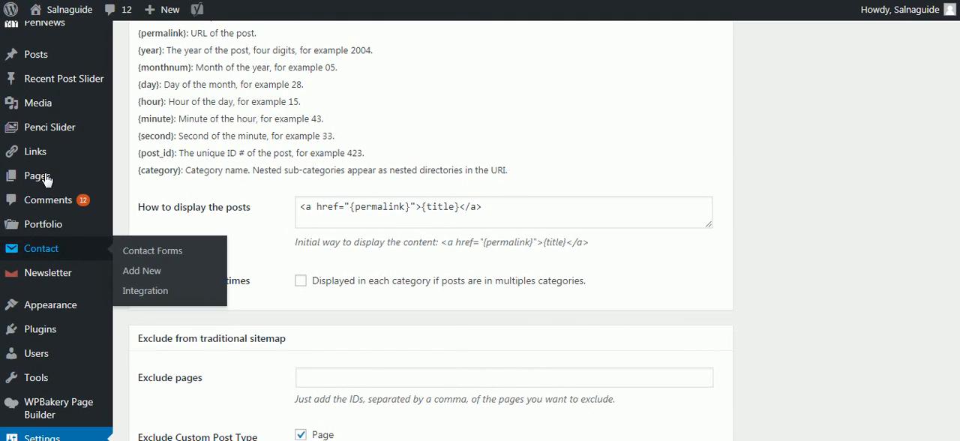
{"action": "mouse_move", "coordinate": [45, 180]}
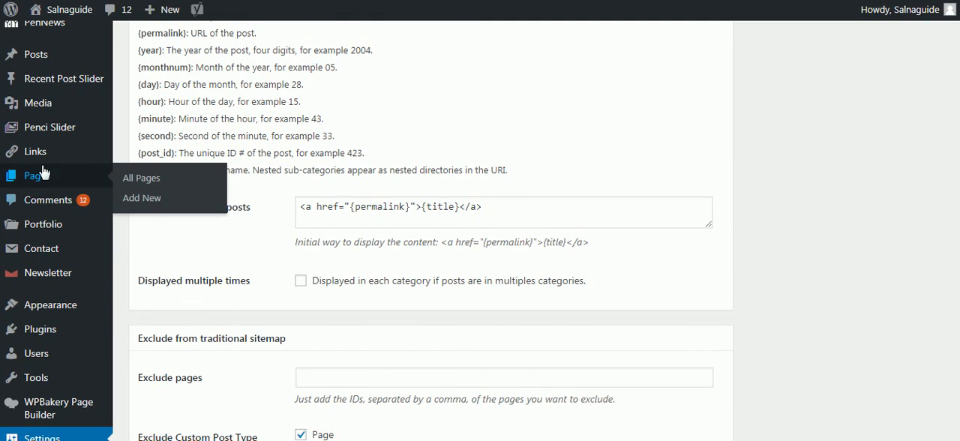
{"action": "left_click", "coordinate": [133, 178]}
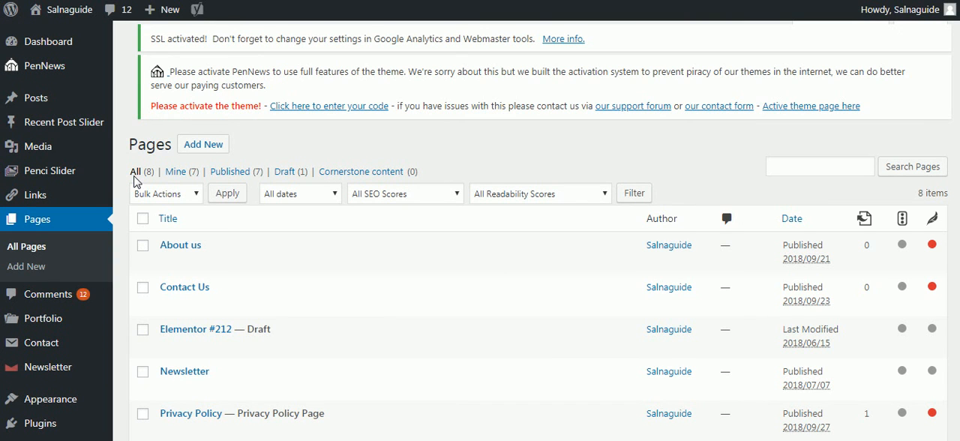
Step: Open the existing Sitemap page for editing and inspect the [wp_sitemap_page] shortcode in its content
{"action": "scroll", "coordinate": [137, 183], "scroll_direction": "down", "scroll_amount": 1}
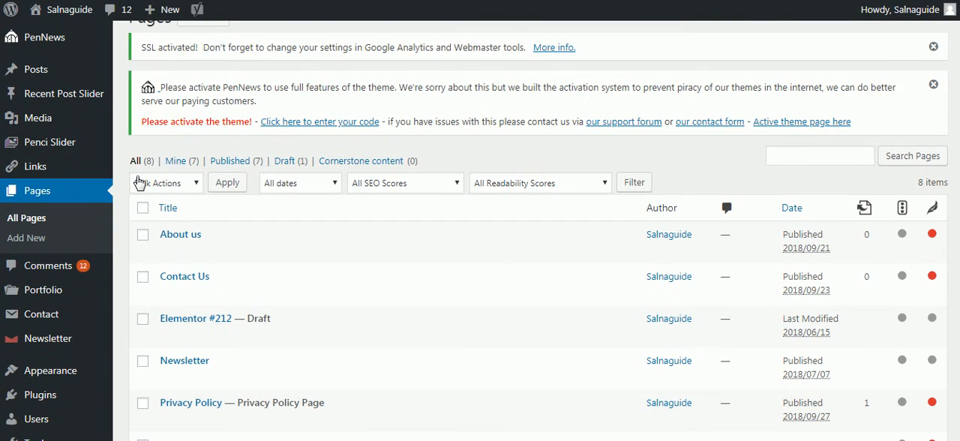
{"action": "scroll", "coordinate": [139, 183], "scroll_direction": "down", "scroll_amount": 2}
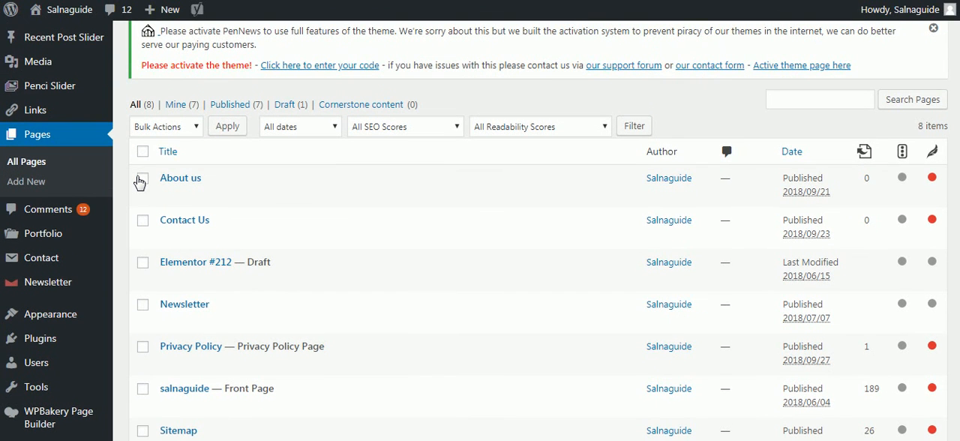
{"action": "scroll", "coordinate": [139, 183], "scroll_direction": "down", "scroll_amount": 3}
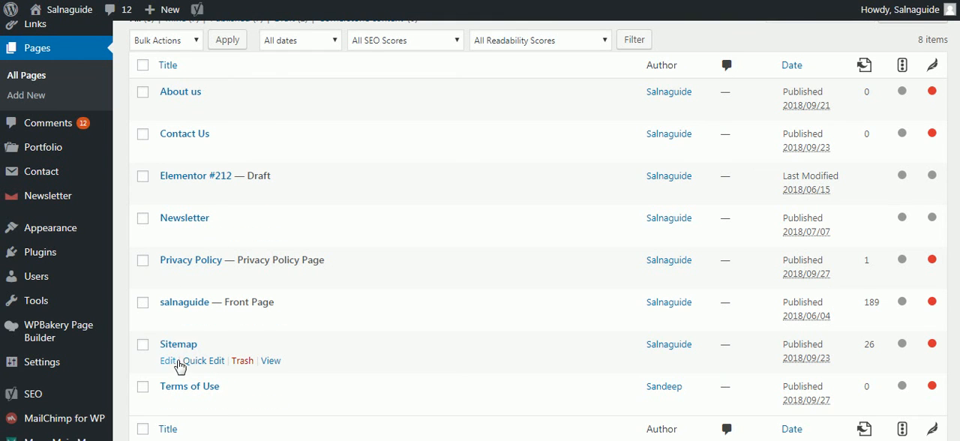
{"action": "left_click", "coordinate": [172, 363]}
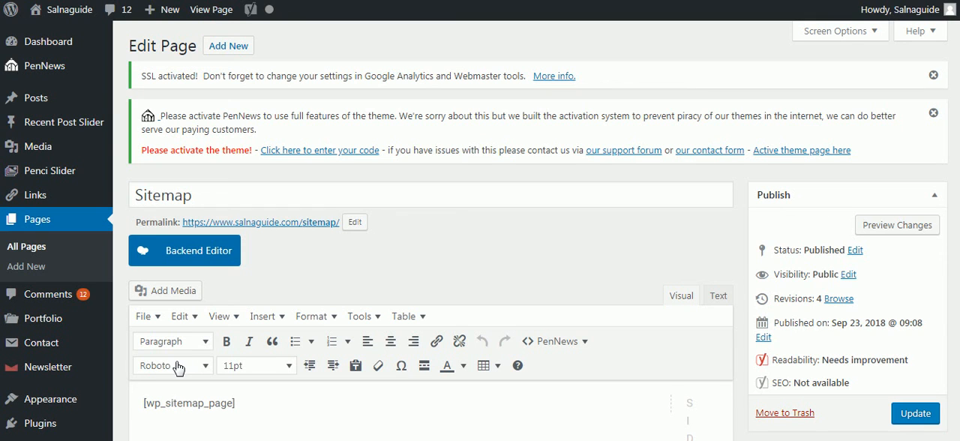
{"action": "left_click_drag", "start_coordinate": [237, 405], "coordinate": [143, 403]}
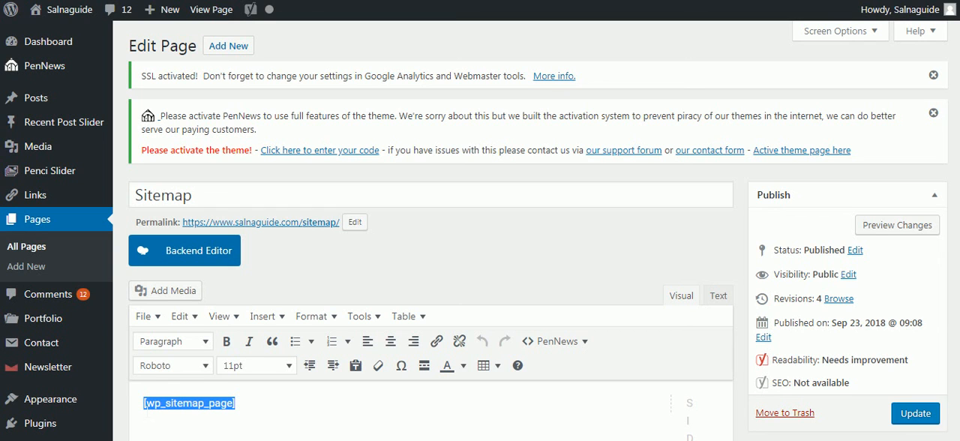
{"action": "left_click", "coordinate": [323, 407]}
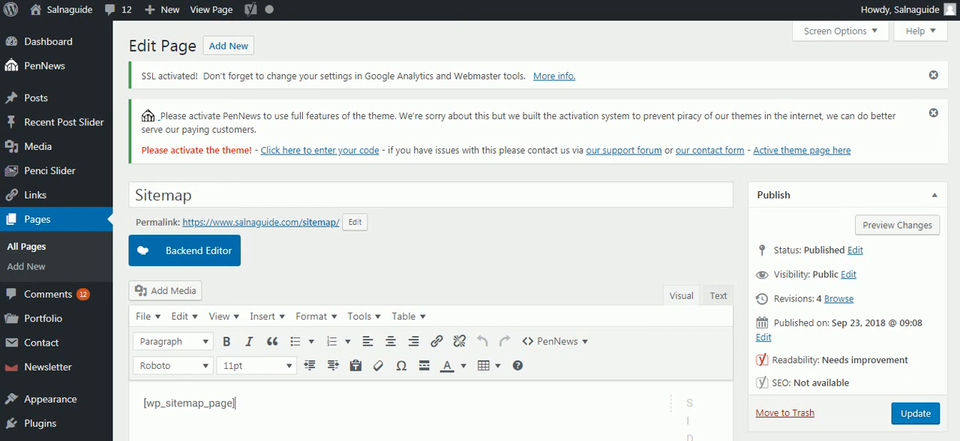
Step: Switch to the published Sitemap page on the site and review its list of posts by category
{"action": "left_click", "coordinate": [309, 1]}
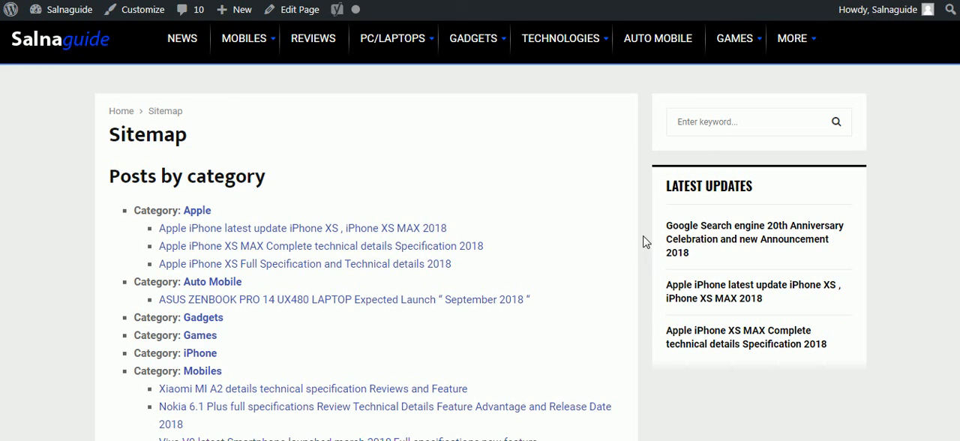
{"action": "scroll", "coordinate": [674, 282], "scroll_direction": "down", "scroll_amount": 2}
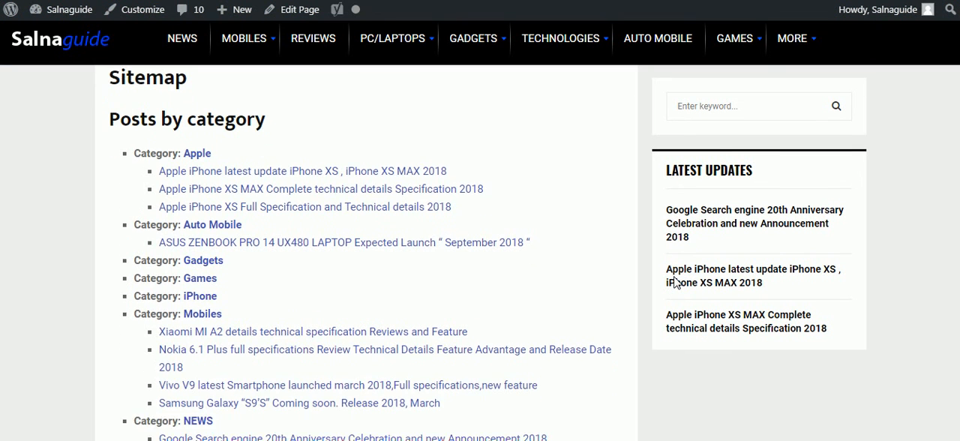
{"action": "scroll", "coordinate": [674, 282], "scroll_direction": "down", "scroll_amount": 2}
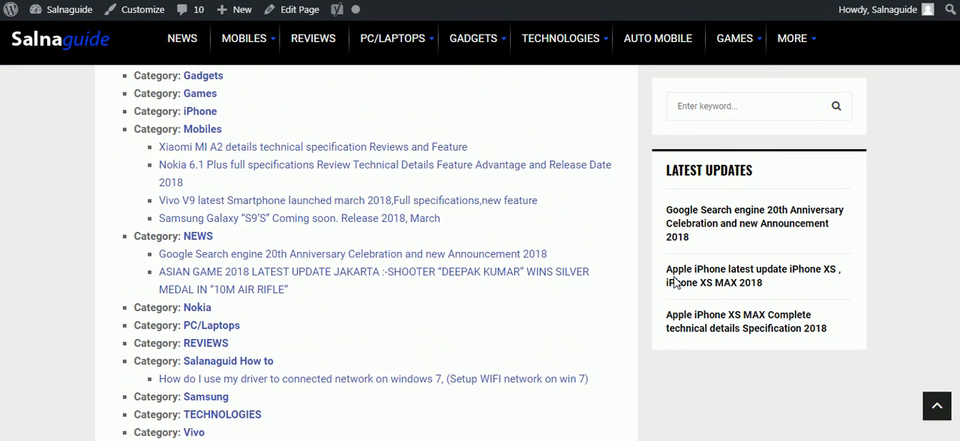